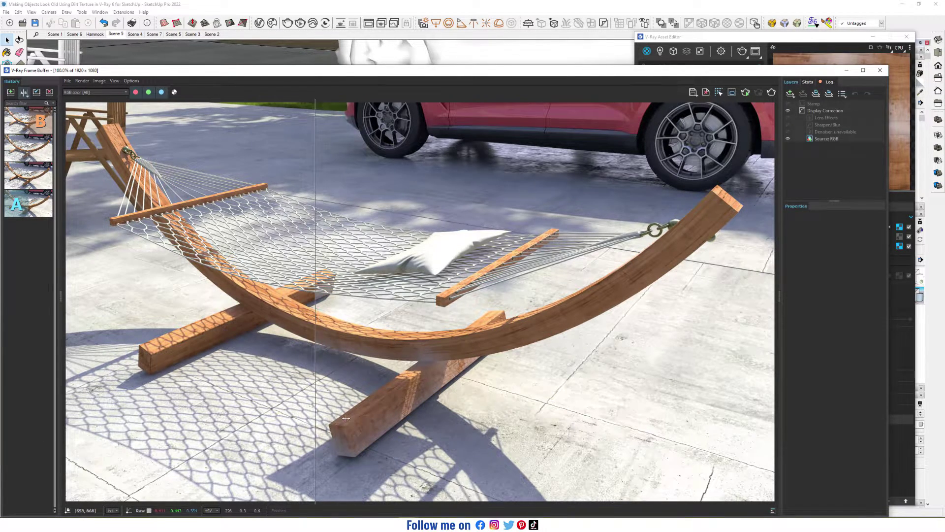
Nudge the A/B divider slightly between the two compared hammock renders
{"action": "left_click_drag", "start_coordinate": [398, 408], "coordinate": [394, 408]}
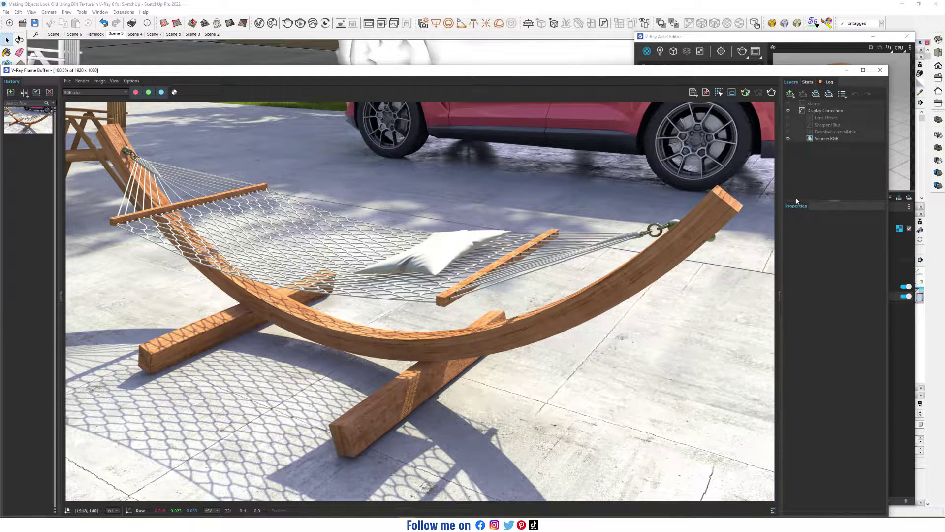
Wrap the Hammock 90-19 Wood Diffuse texture in a V-Ray Dirt texture
{"action": "left_click", "coordinate": [827, 40]}
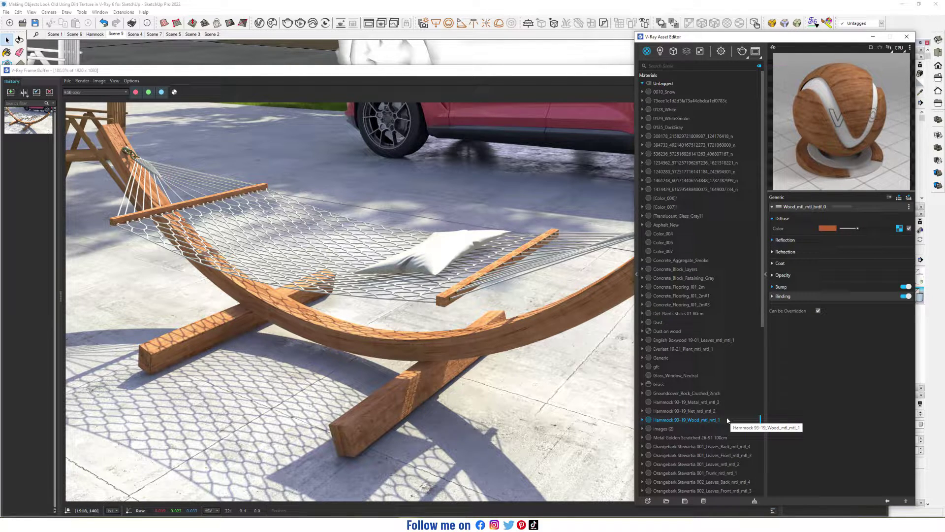
{"action": "right_click", "coordinate": [900, 230]}
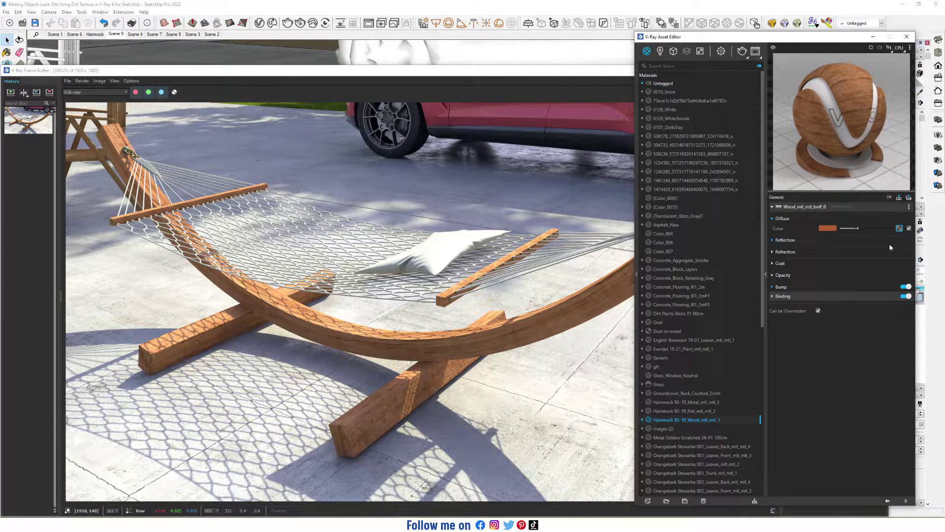
{"action": "left_click", "coordinate": [883, 244]}
{"action": "right_click", "coordinate": [900, 230]}
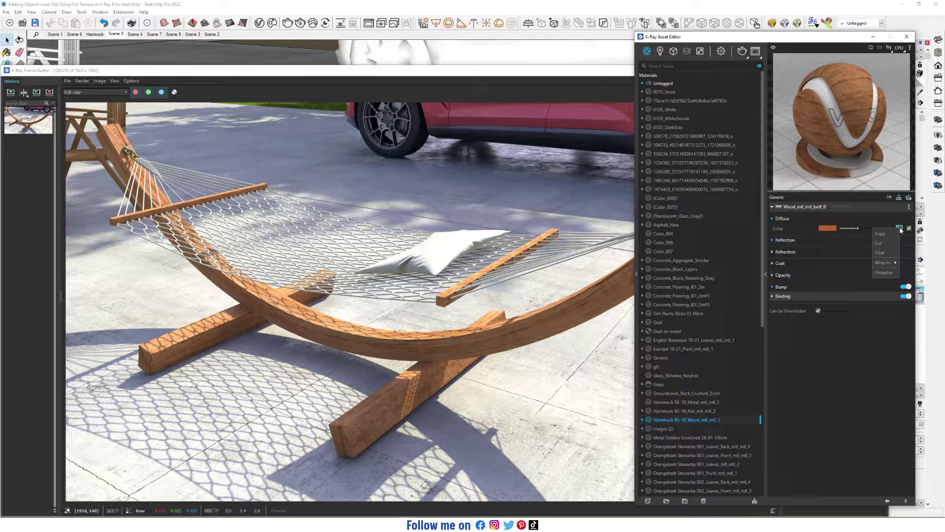
{"action": "mouse_move", "coordinate": [884, 262]}
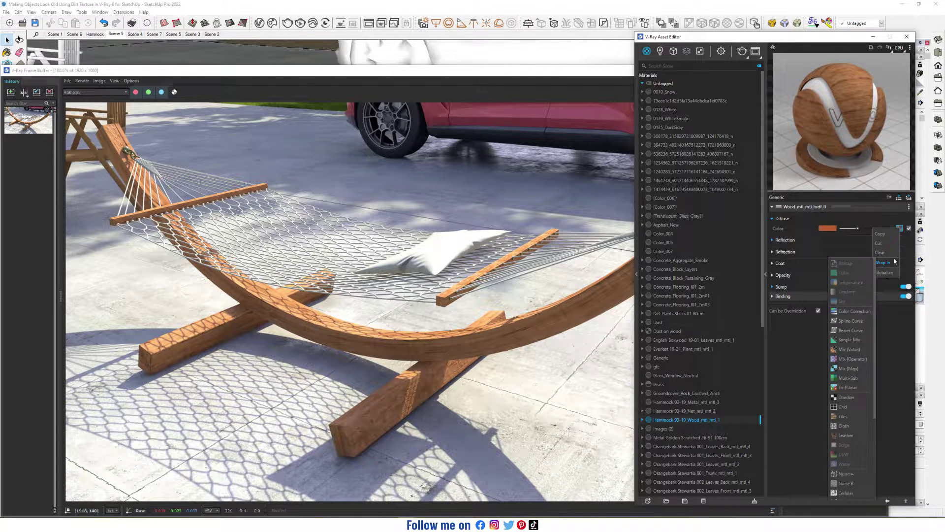
{"action": "scroll", "coordinate": [849, 369], "scroll_direction": "down", "scroll_amount": 2}
{"action": "scroll", "coordinate": [850, 428], "scroll_direction": "down", "scroll_amount": 2}
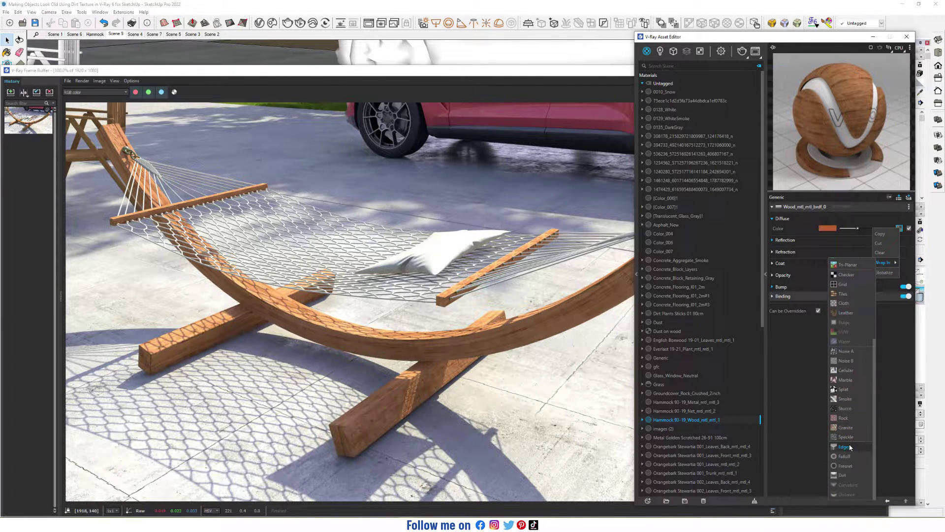
{"action": "left_click", "coordinate": [852, 475]}
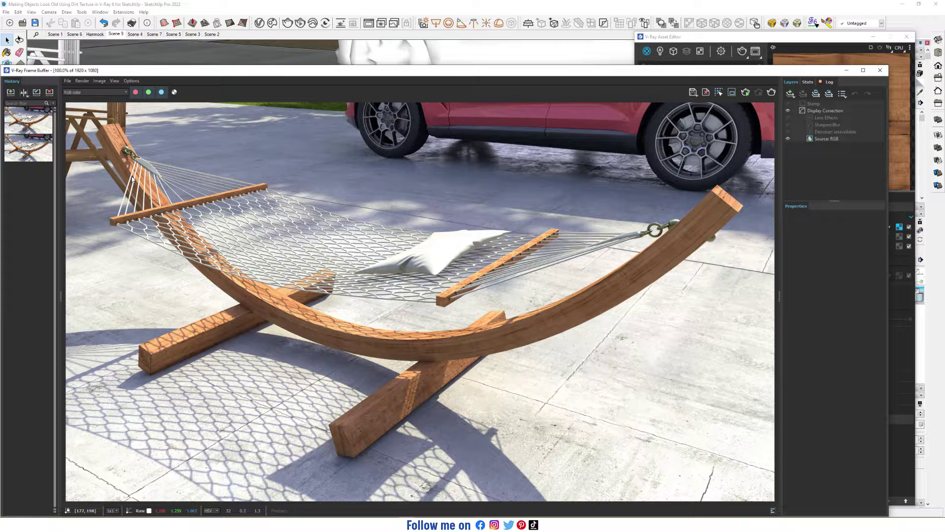
{"action": "left_click", "coordinate": [24, 93]}
{"action": "left_click", "coordinate": [29, 120]}
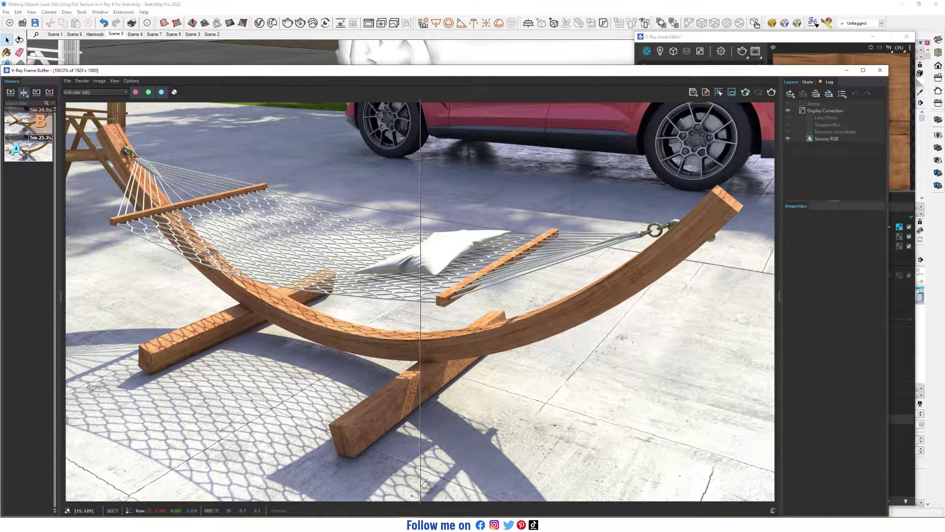
{"action": "left_click", "coordinate": [29, 147]}
{"action": "mouse_move", "coordinate": [419, 252]}
{"action": "left_mouse_down"}
{"action": "mouse_move", "coordinate": [251, 255]}
{"action": "mouse_move", "coordinate": [49, 277]}
{"action": "mouse_move", "coordinate": [270, 274]}
{"action": "mouse_move", "coordinate": [359, 283]}
{"action": "mouse_move", "coordinate": [135, 280]}
{"action": "left_mouse_up"}
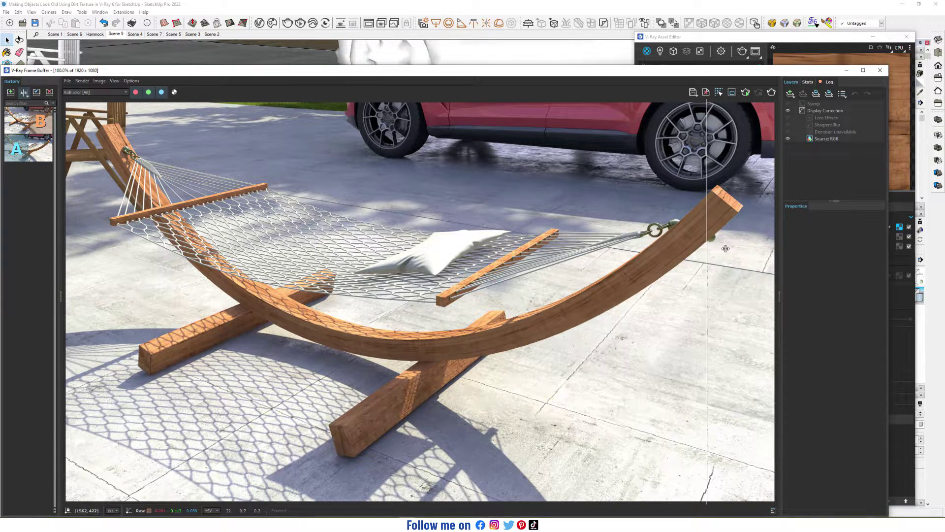
{"action": "mouse_move", "coordinate": [136, 279]}
{"action": "left_mouse_down"}
{"action": "mouse_move", "coordinate": [552, 288]}
{"action": "mouse_move", "coordinate": [389, 292]}
{"action": "left_mouse_up"}
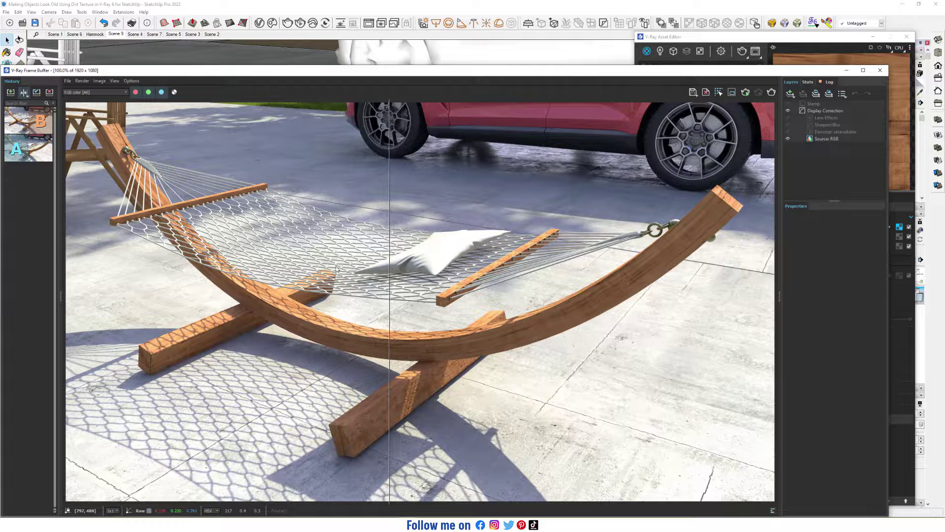
{"action": "left_click", "coordinate": [24, 93]}
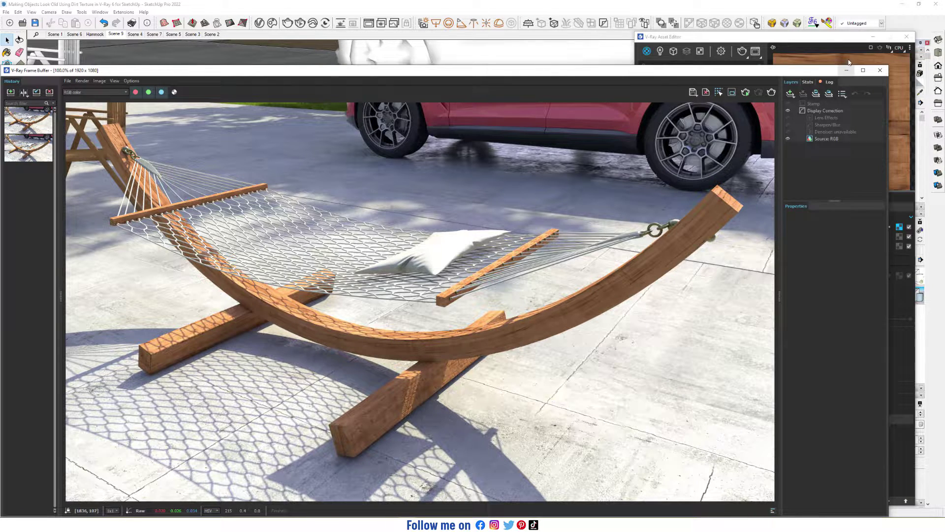
Give the Dirt texture a white occluded colour and radius 5, then render the hammock
{"action": "left_click", "coordinate": [841, 38]}
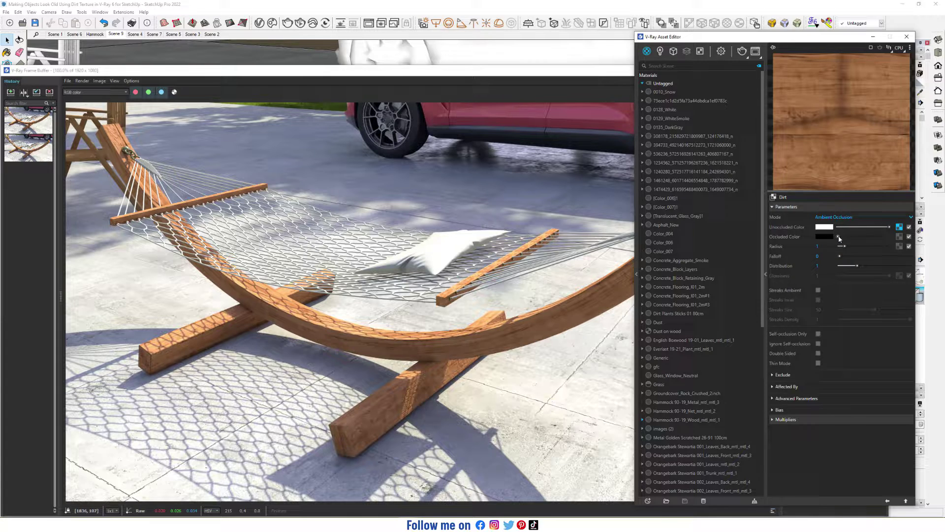
{"action": "left_click_drag", "start_coordinate": [840, 237], "coordinate": [890, 237]}
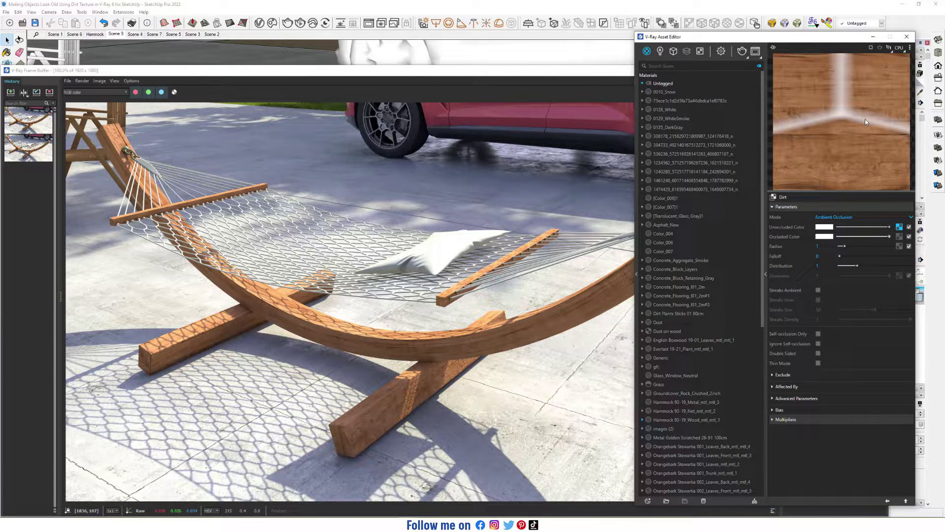
{"action": "double_click", "coordinate": [820, 246]}
{"action": "type", "text": "5"}
{"action": "key", "text": "Return"}
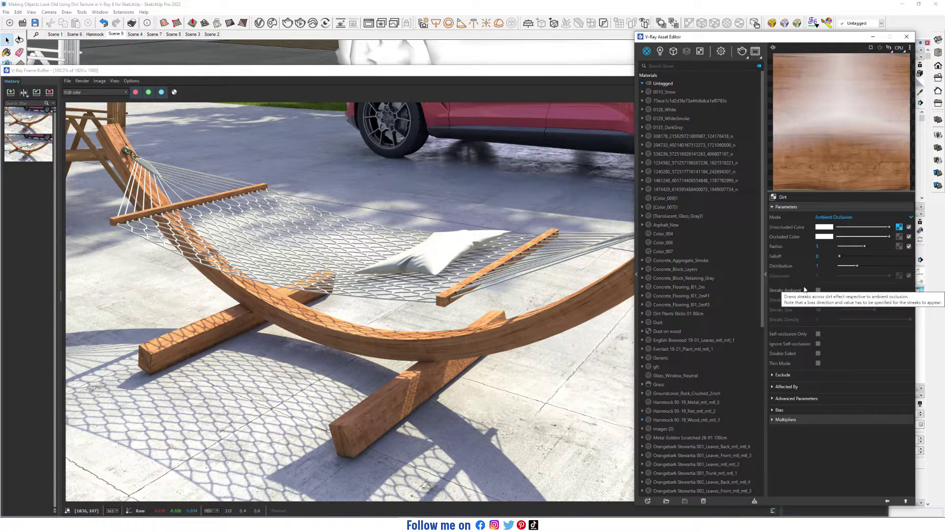
{"action": "left_click", "coordinate": [742, 52]}
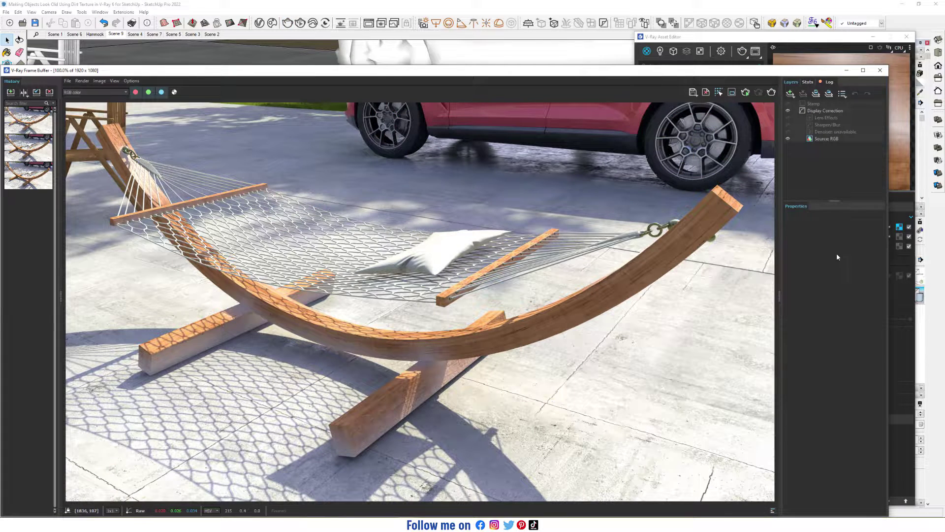
Sweep the A/B divider to compare the newest hammock render with the original, then exit comparison
{"action": "left_click", "coordinate": [23, 91]}
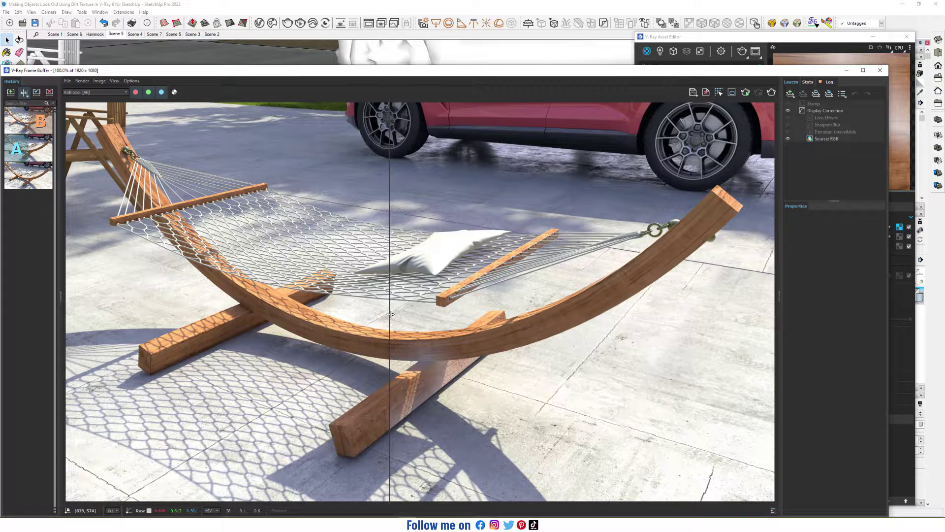
{"action": "left_click_drag", "start_coordinate": [389, 316], "coordinate": [7, 301]}
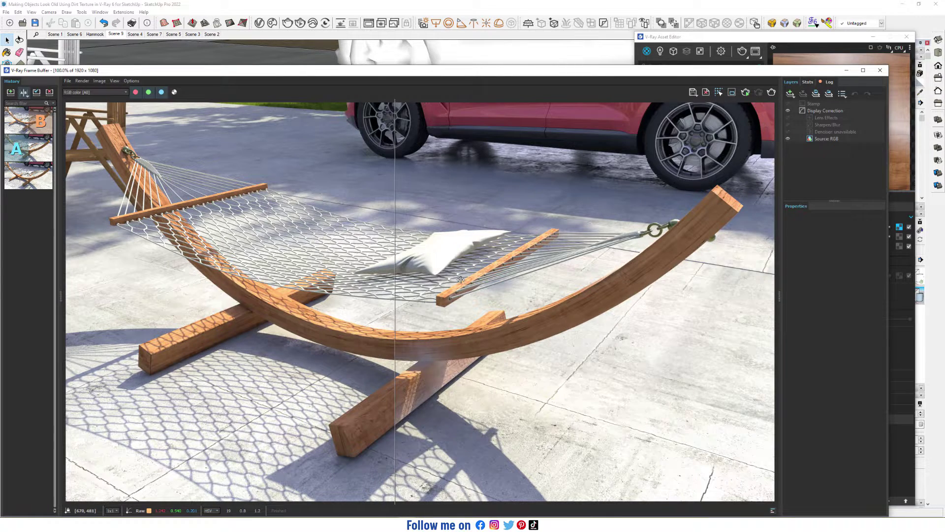
{"action": "mouse_move", "coordinate": [16, 338]}
{"action": "left_mouse_down"}
{"action": "mouse_move", "coordinate": [594, 310]}
{"action": "mouse_move", "coordinate": [400, 273]}
{"action": "left_mouse_up"}
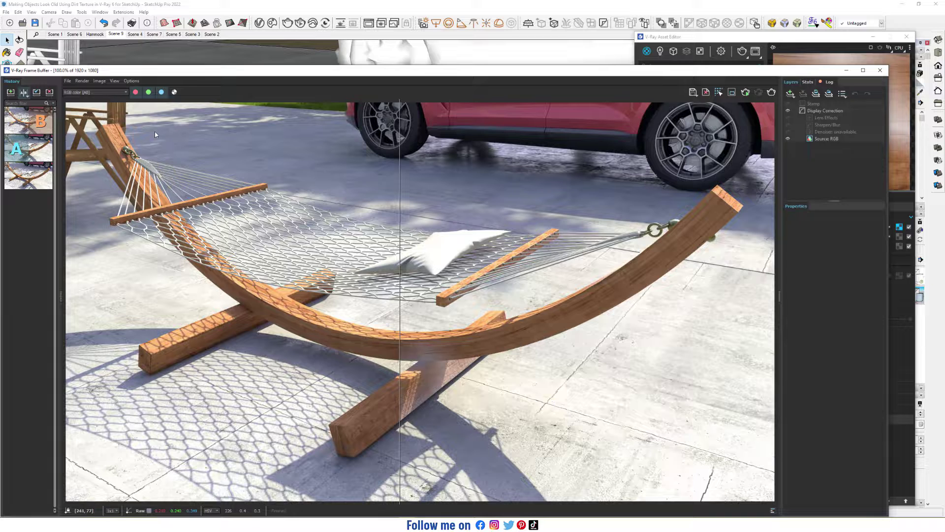
{"action": "key", "text": "Escape"}
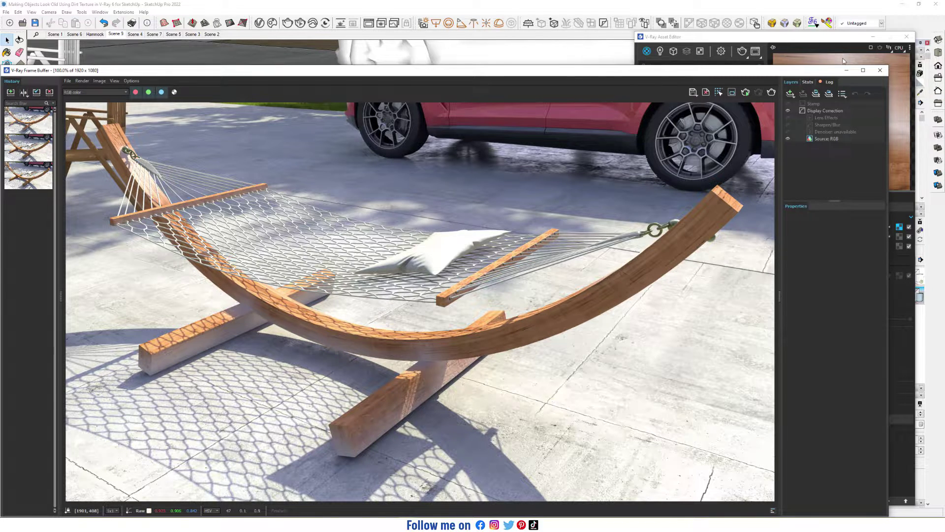
{"action": "left_click", "coordinate": [836, 42]}
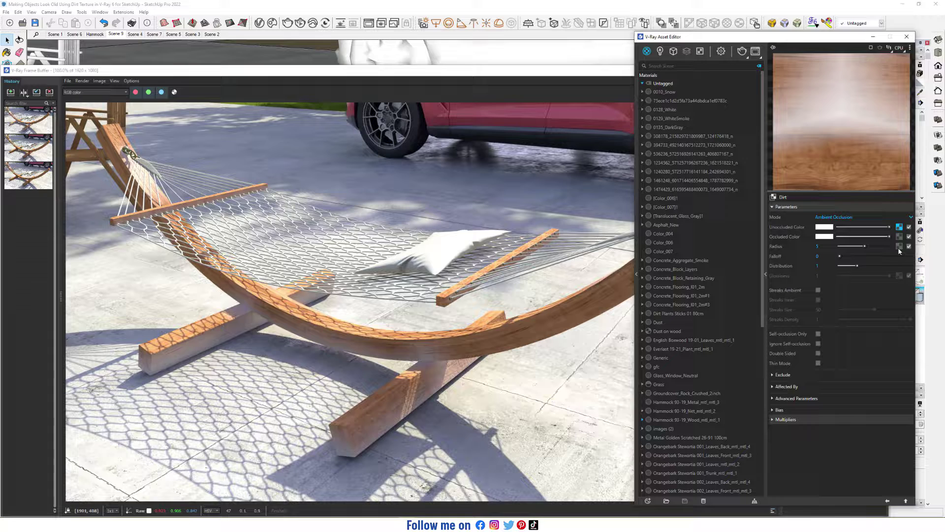
Import Metal Weathered S02 20cm from Chaos Cosmos and close the Cosmos browser
{"action": "left_click", "coordinate": [273, 23]}
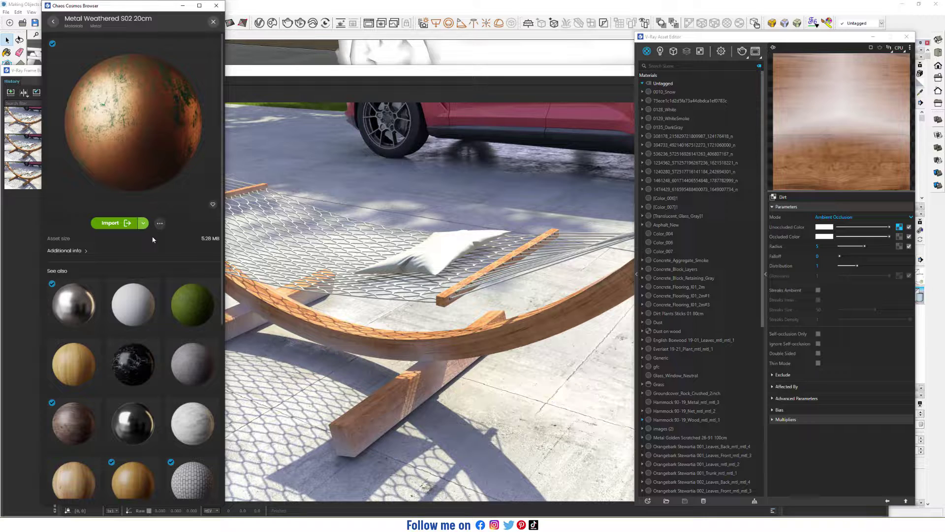
{"action": "left_click", "coordinate": [114, 224]}
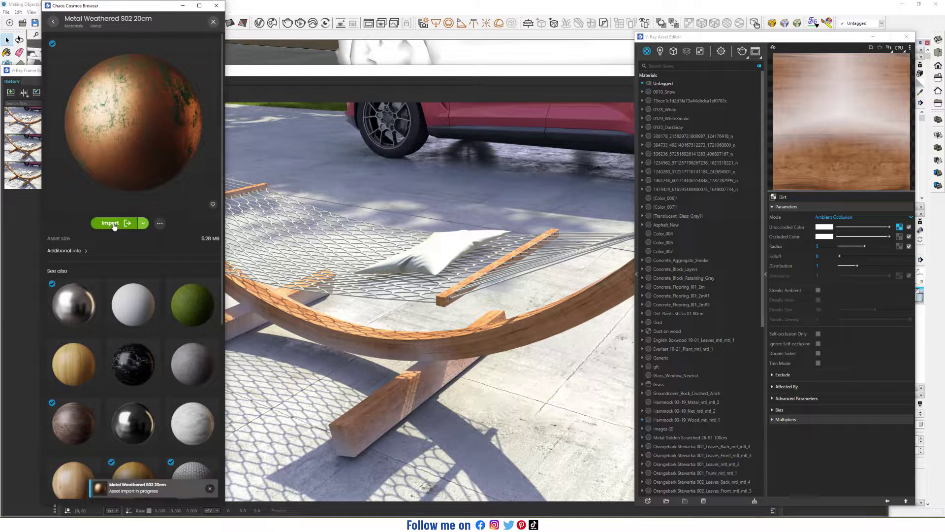
{"action": "left_click", "coordinate": [214, 6]}
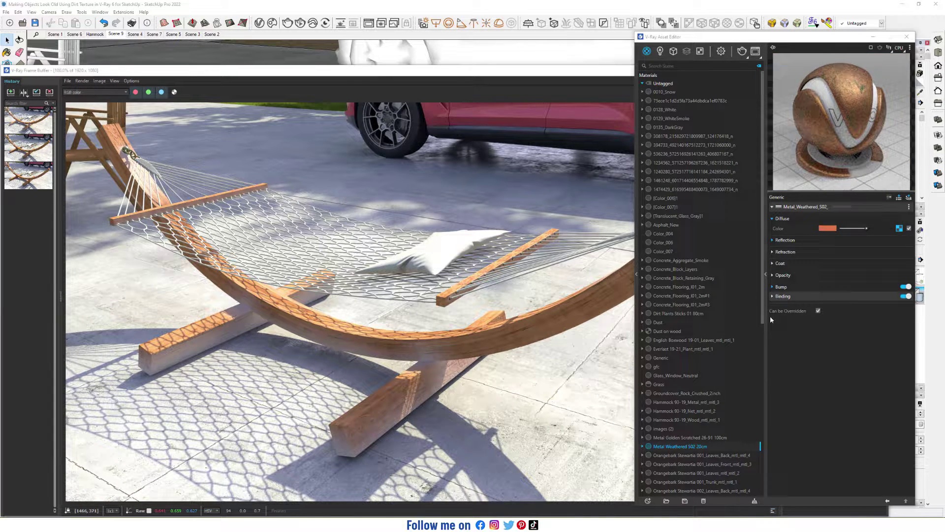
Copy the grunge bitmap from Metal Weathered S02 20cm's Bump slot
{"action": "left_click", "coordinate": [823, 288]}
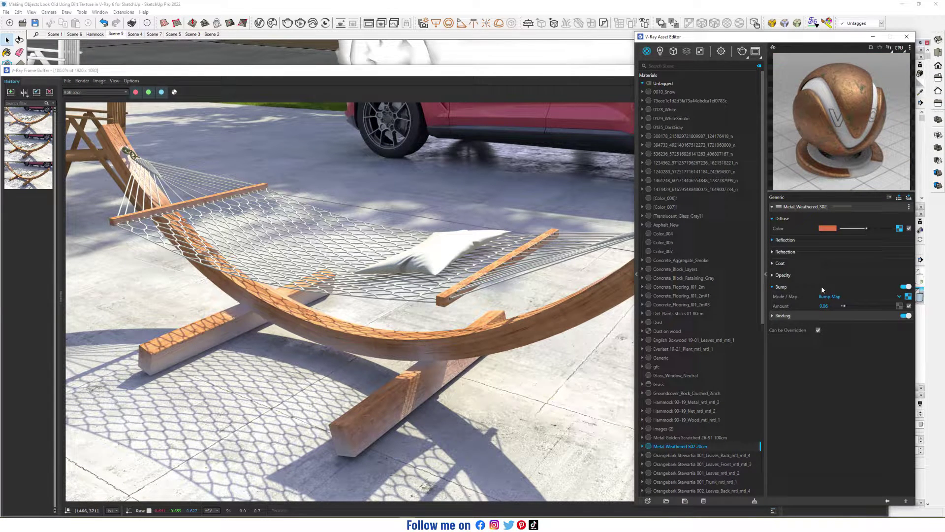
{"action": "left_click", "coordinate": [908, 296]}
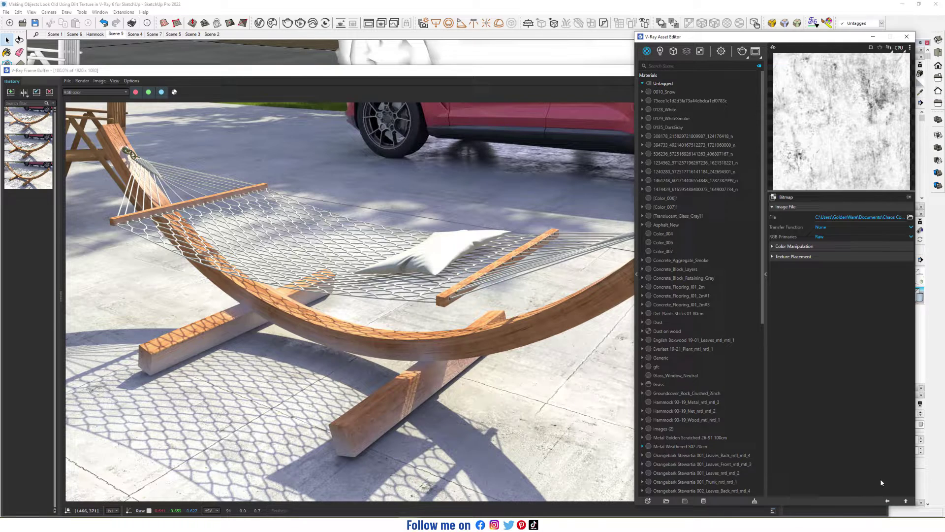
{"action": "left_click", "coordinate": [888, 502]}
{"action": "right_click", "coordinate": [908, 296]}
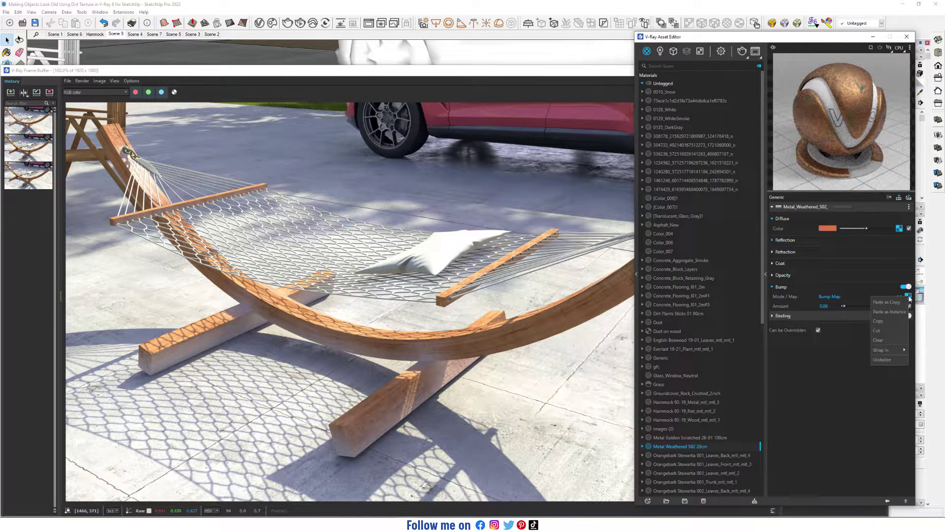
{"action": "left_click", "coordinate": [893, 323]}
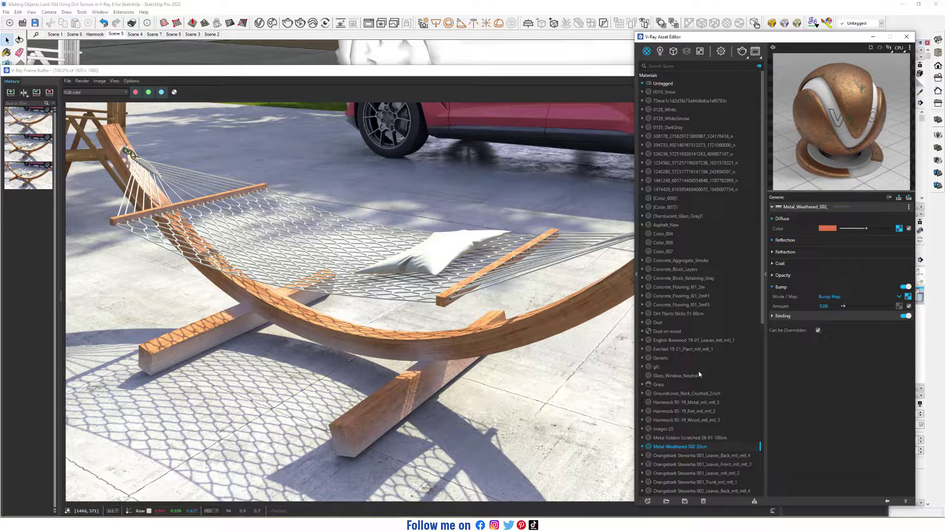
Paste the grunge map into the hammock wood Dirt's Occluded Color and darken it
{"action": "left_click", "coordinate": [709, 419]}
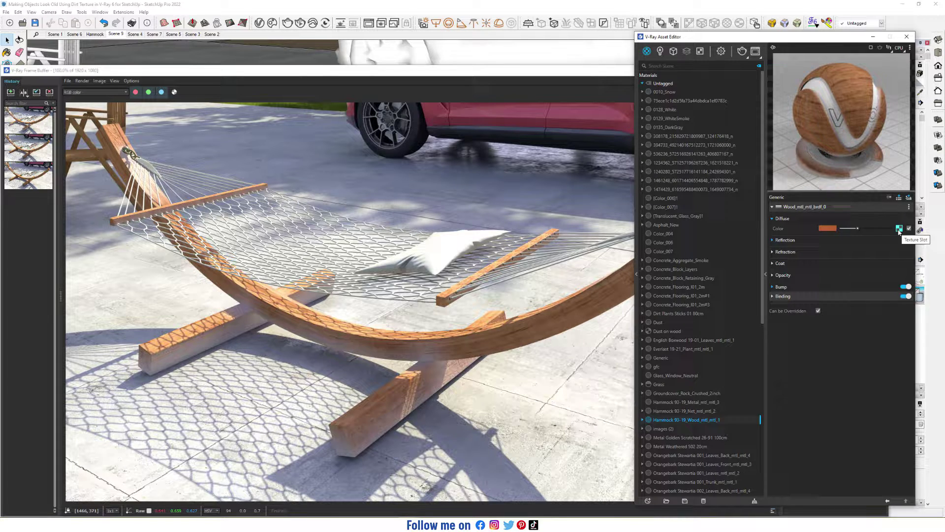
{"action": "left_click", "coordinate": [900, 230]}
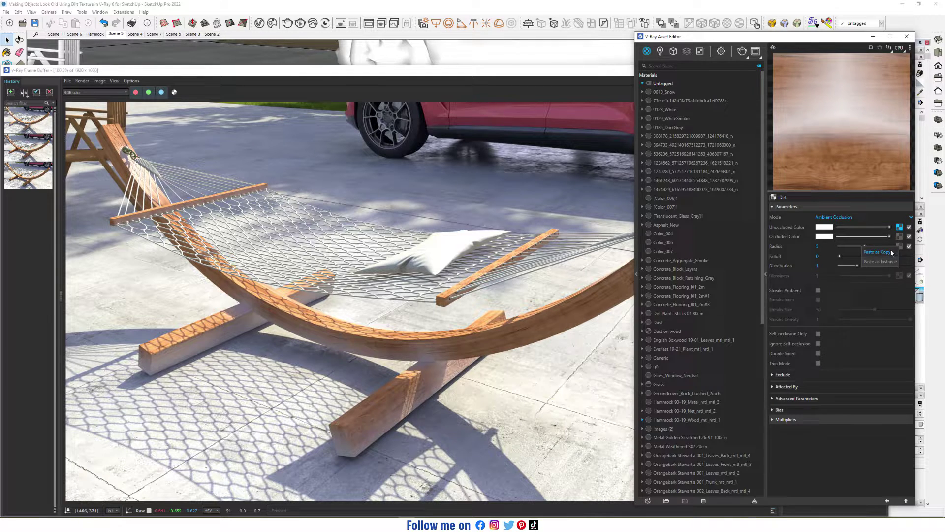
{"action": "left_click", "coordinate": [891, 253]}
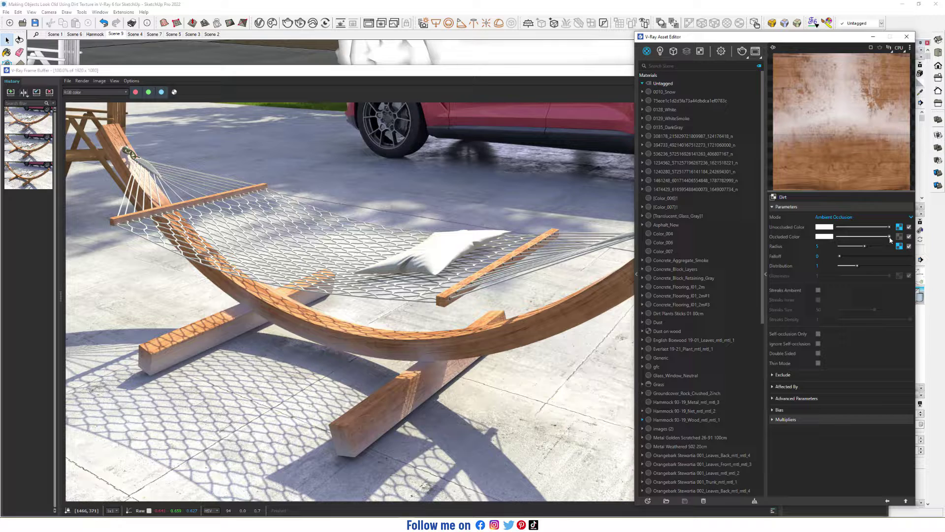
{"action": "left_click_drag", "start_coordinate": [891, 236], "coordinate": [881, 239]}
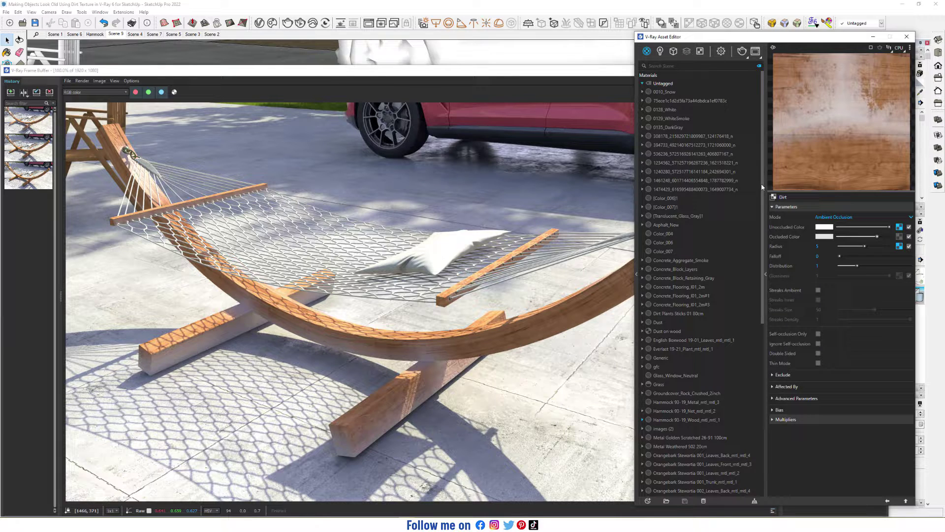
Compare the new aged render (B) against the original (A), dividing across the hammock
{"action": "left_click", "coordinate": [742, 52]}
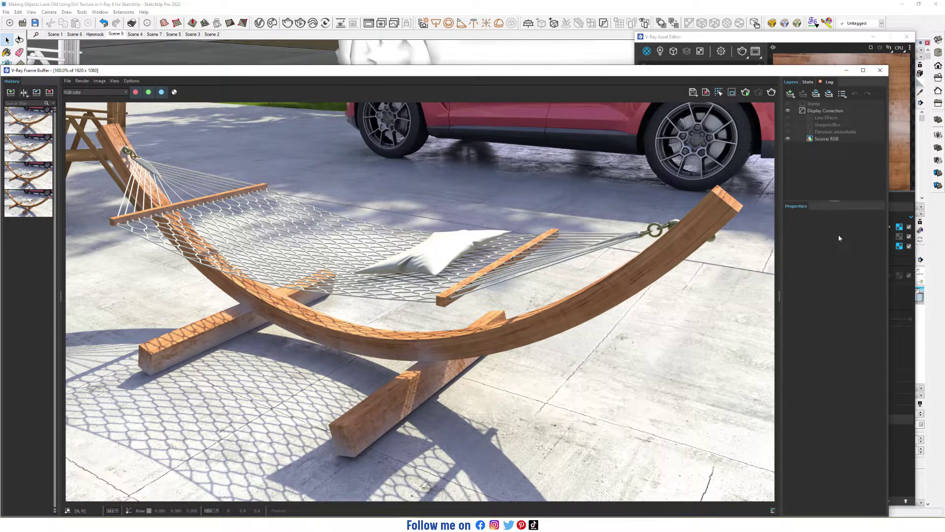
{"action": "left_click", "coordinate": [24, 92]}
{"action": "left_click", "coordinate": [28, 118]}
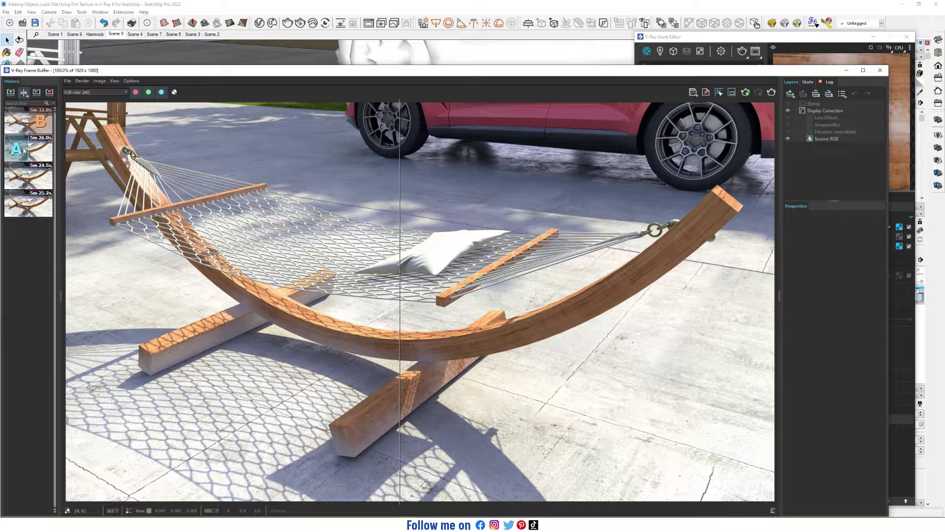
{"action": "mouse_move", "coordinate": [395, 309]}
{"action": "left_mouse_down"}
{"action": "mouse_move", "coordinate": [97, 310]}
{"action": "mouse_move", "coordinate": [474, 336]}
{"action": "mouse_move", "coordinate": [253, 323]}
{"action": "mouse_move", "coordinate": [801, 336]}
{"action": "mouse_move", "coordinate": [373, 325]}
{"action": "left_mouse_up"}
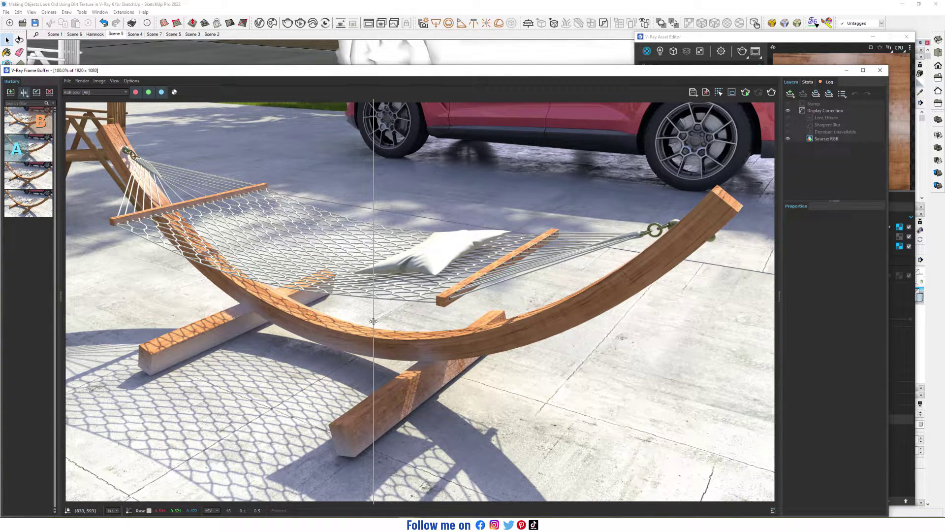
{"action": "left_click", "coordinate": [29, 201]}
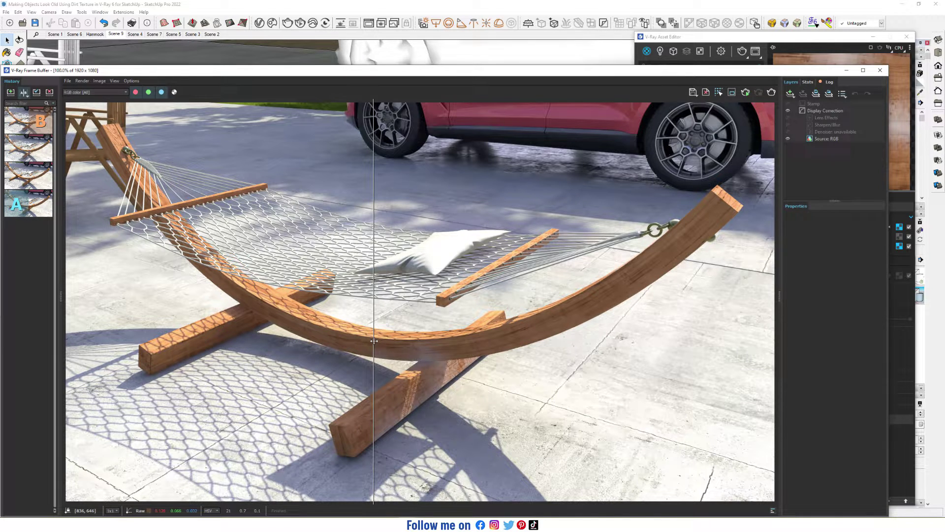
{"action": "mouse_move", "coordinate": [373, 343]}
{"action": "left_mouse_down"}
{"action": "mouse_move", "coordinate": [70, 354]}
{"action": "mouse_move", "coordinate": [223, 364]}
{"action": "mouse_move", "coordinate": [676, 355]}
{"action": "mouse_move", "coordinate": [71, 414]}
{"action": "mouse_move", "coordinate": [358, 412]}
{"action": "mouse_move", "coordinate": [772, 369]}
{"action": "mouse_move", "coordinate": [242, 414]}
{"action": "mouse_move", "coordinate": [70, 414]}
{"action": "mouse_move", "coordinate": [757, 408]}
{"action": "mouse_move", "coordinate": [71, 412]}
{"action": "mouse_move", "coordinate": [393, 408]}
{"action": "left_mouse_up"}
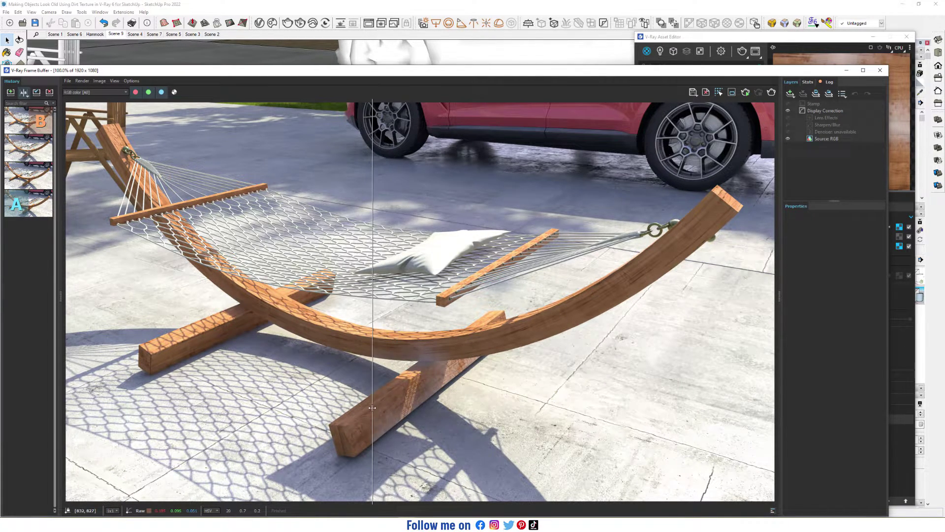
Switch off A/B compare in the Frame Buffer History panel
{"action": "left_click", "coordinate": [24, 92]}
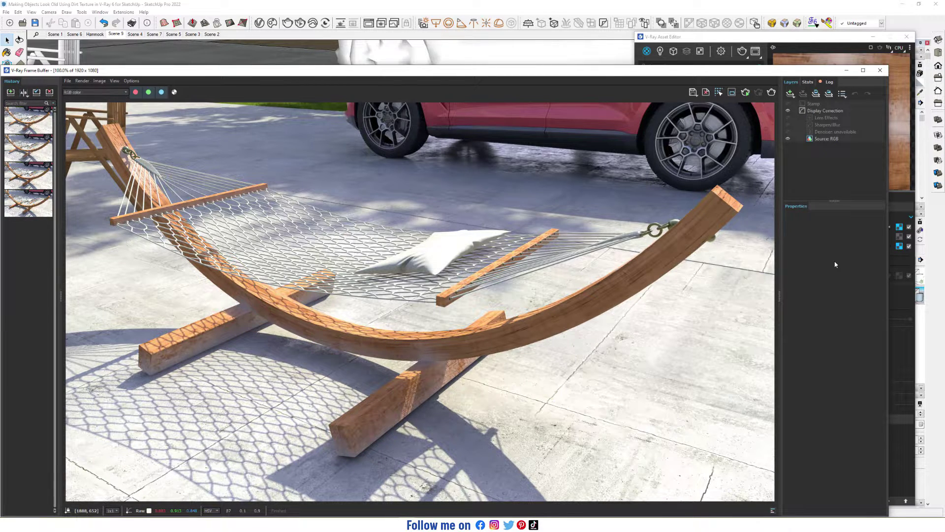